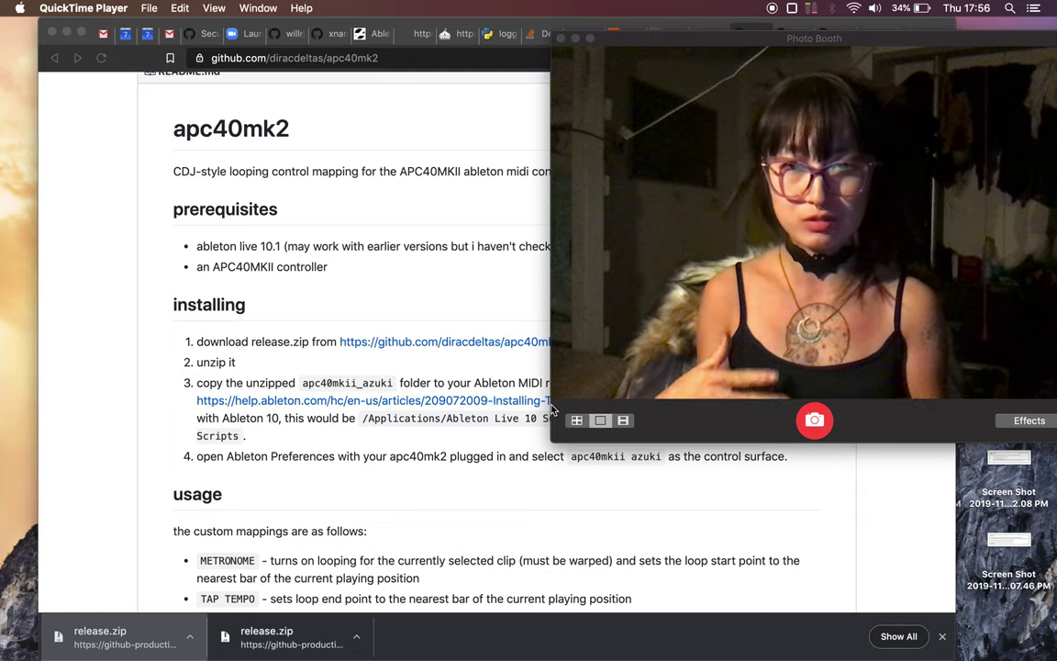
- Bring the Brave window showing the apc40mk2 README in front of Photo Booth
click(398, 225)
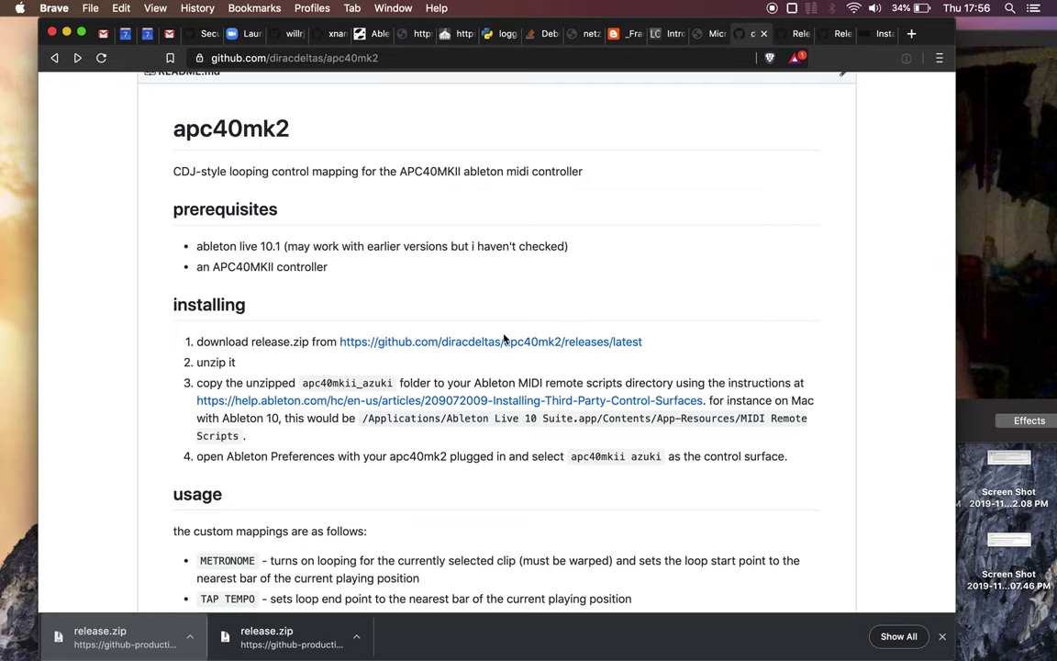
- Open the latest v2 release page from the README
scroll(503, 338, up, 4)
scroll(502, 337, down, 2)
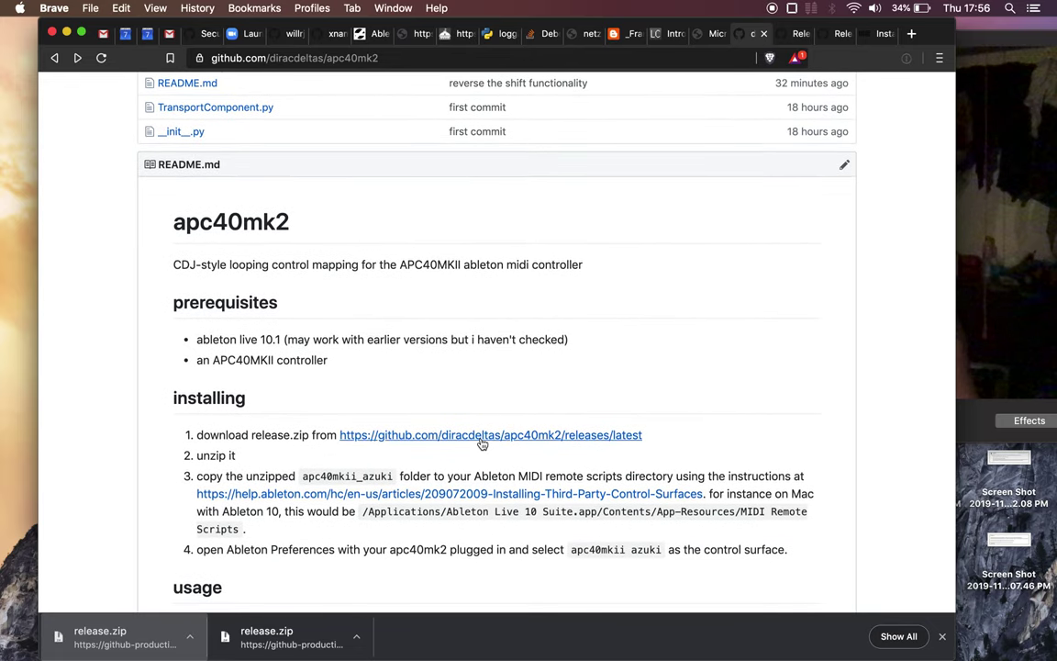
scroll(482, 441, down, 2)
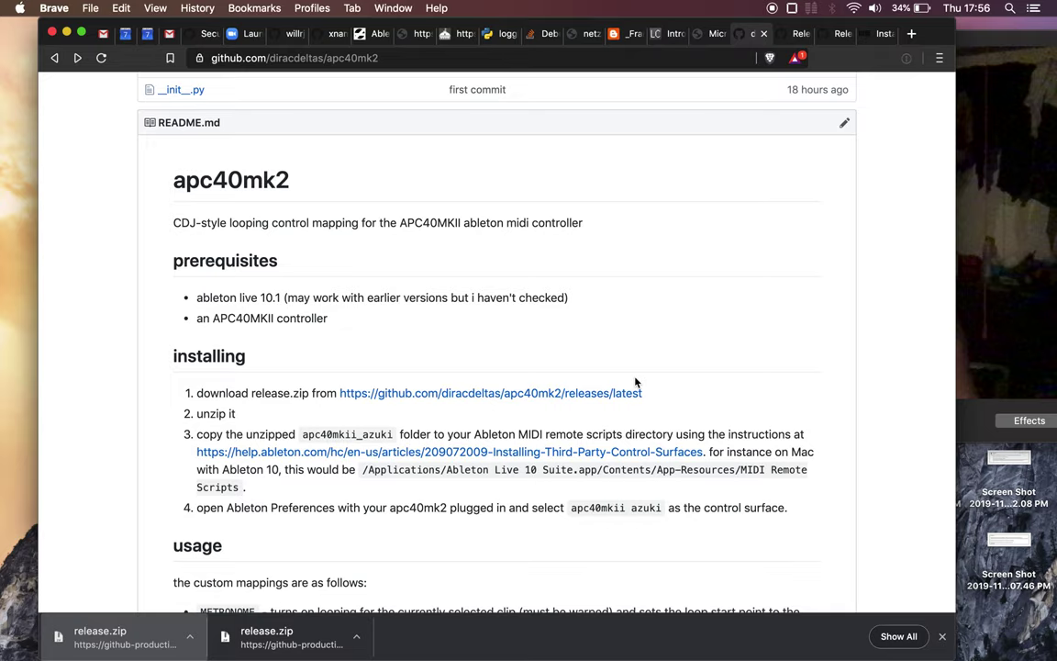
click(601, 395)
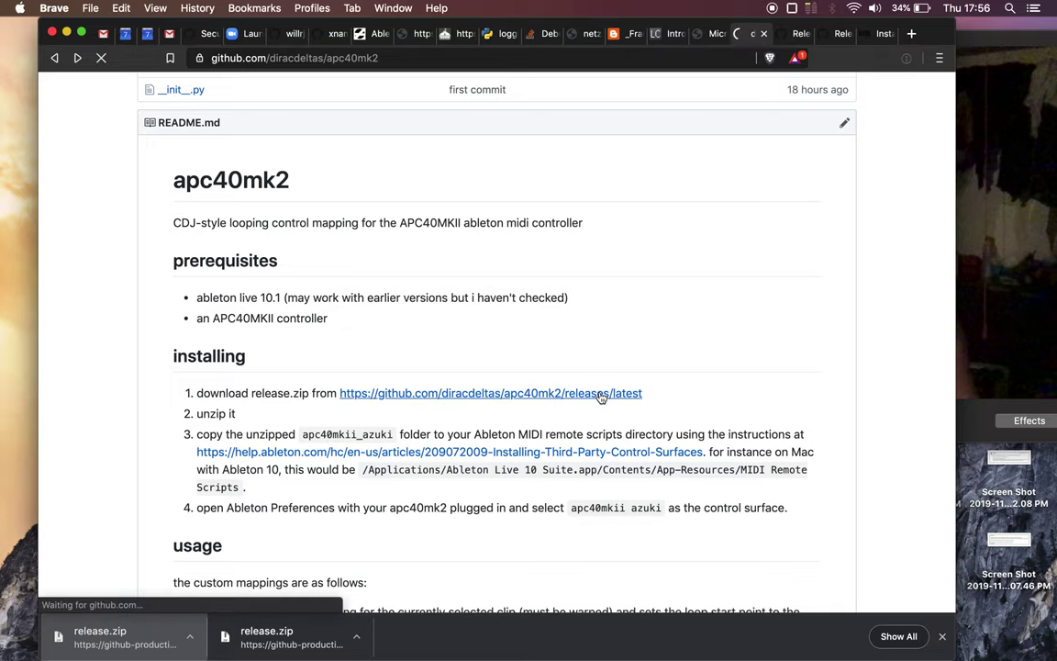
scroll(560, 310, down, 2)
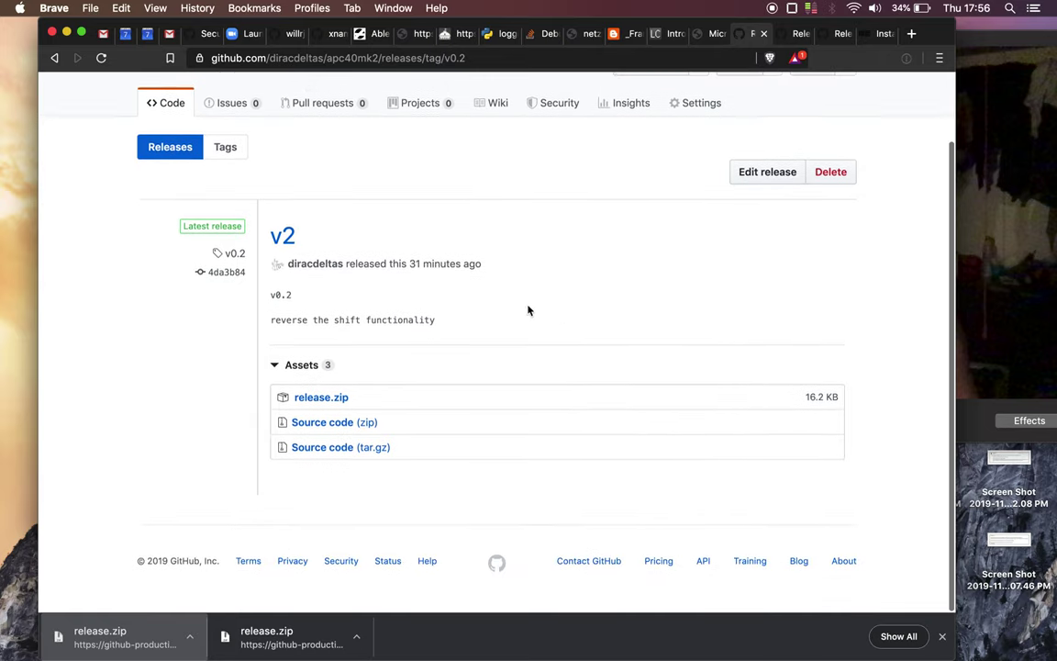
- Download release.zip as 'release', replacing the existing copy in Downloads
click(342, 401)
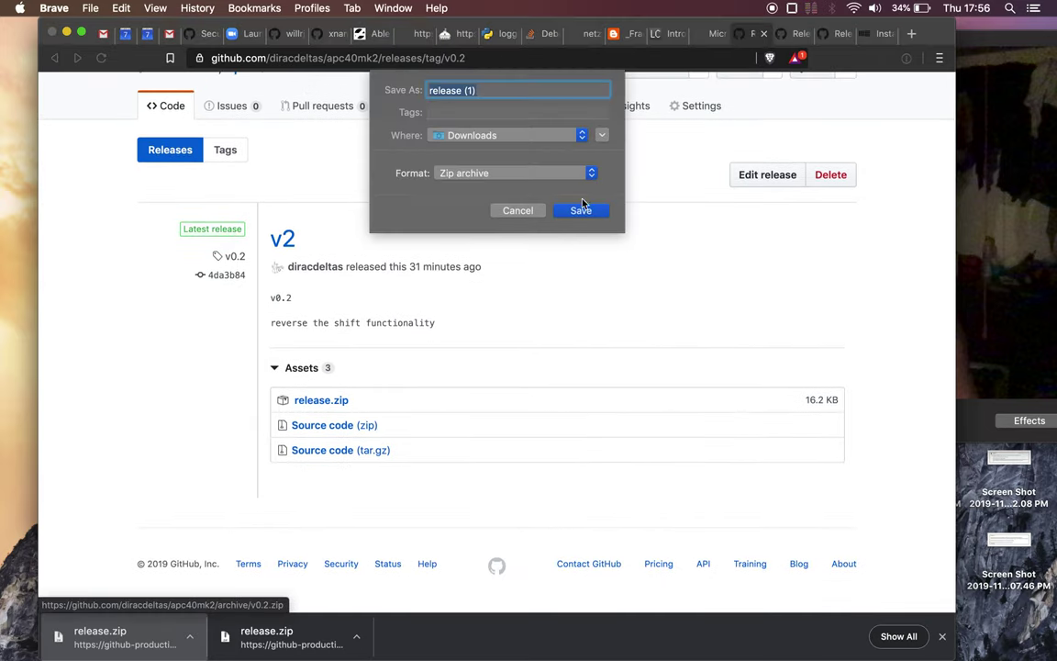
key(Right)
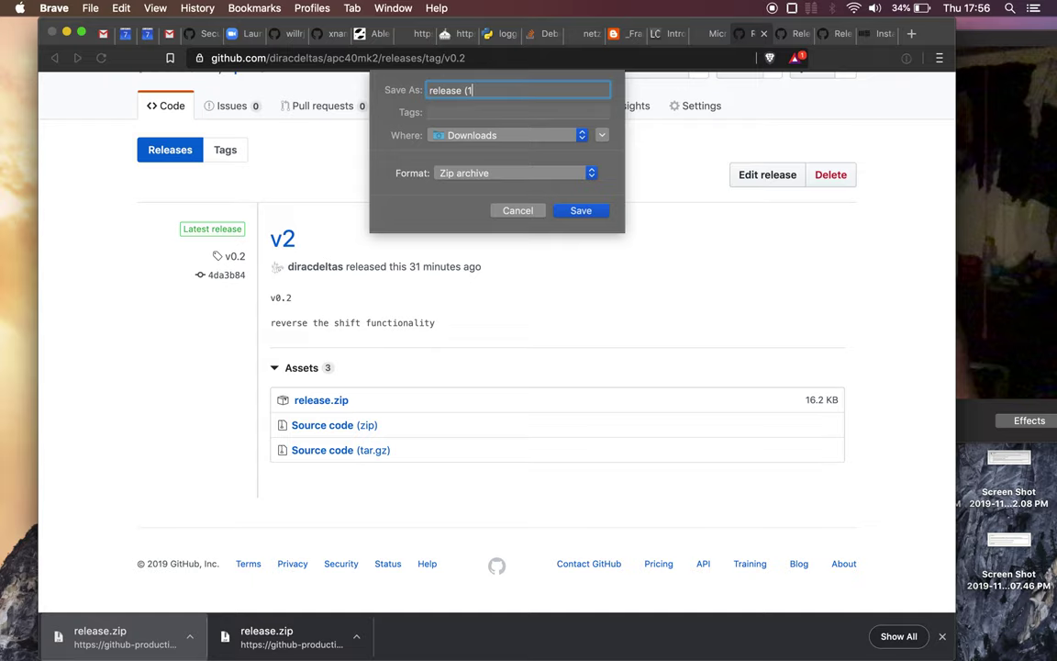
key(Return)
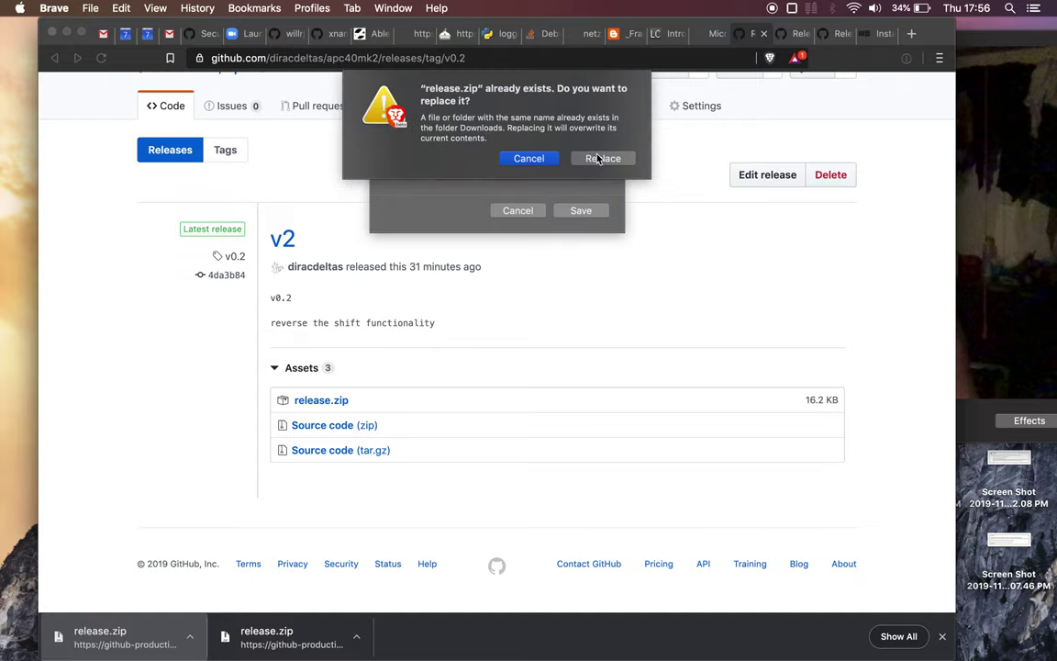
click(597, 159)
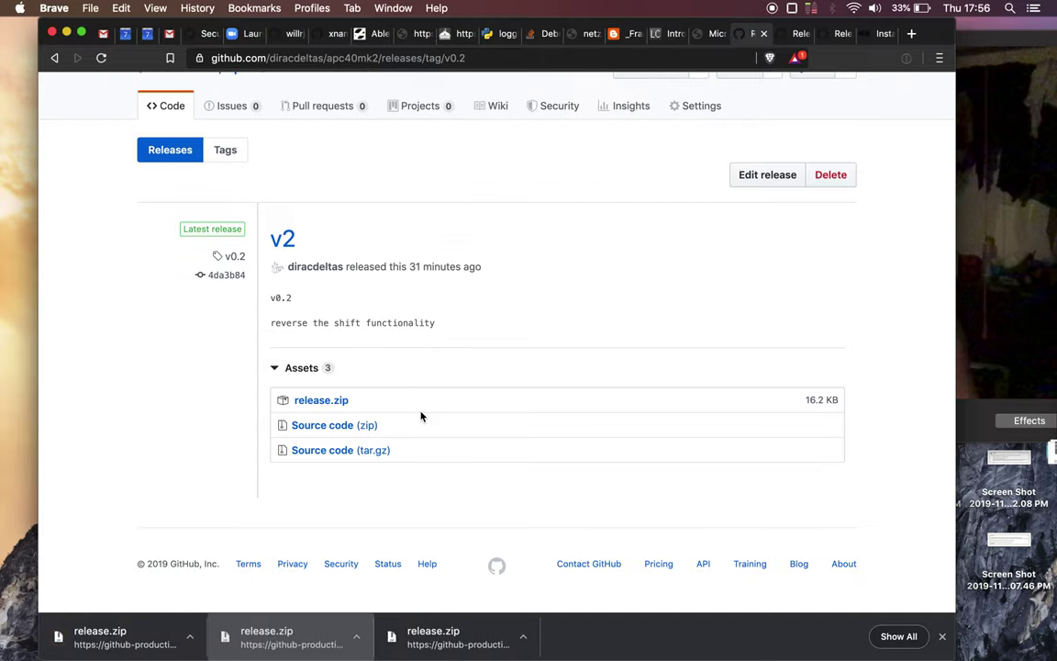
key(ctrl+Up)
- Extract release.zip in the Finder Downloads folder
click(633, 165)
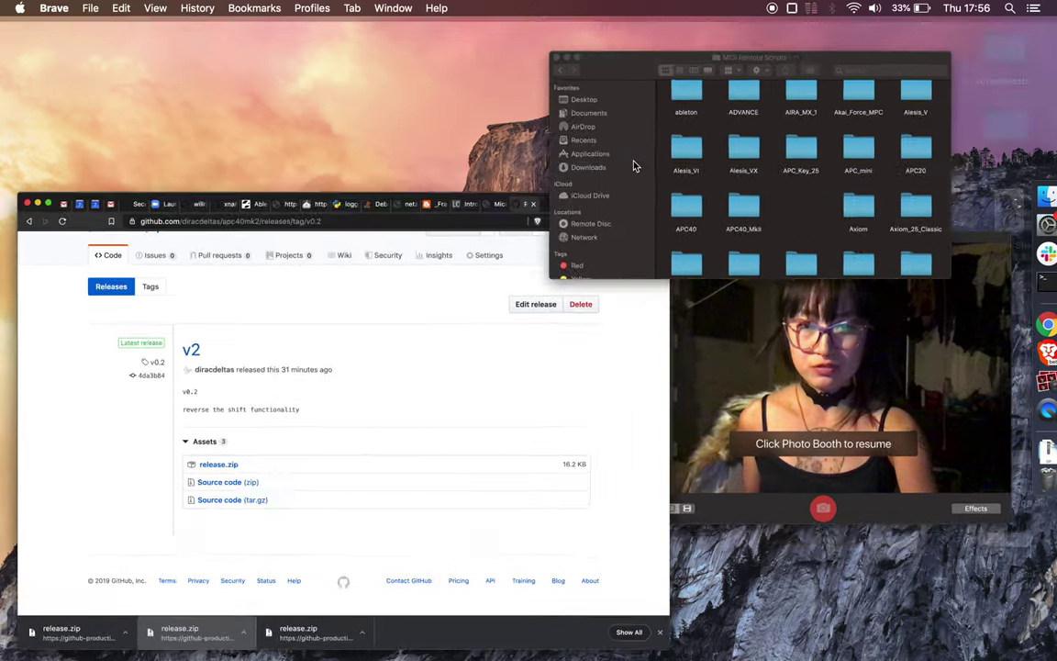
click(368, 189)
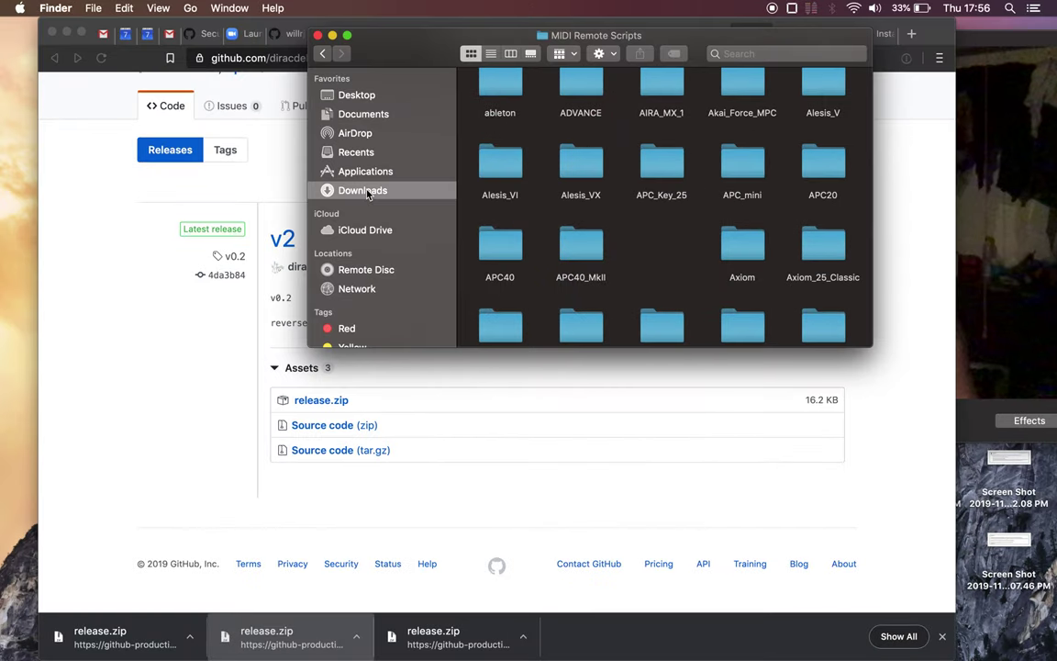
double_click(568, 95)
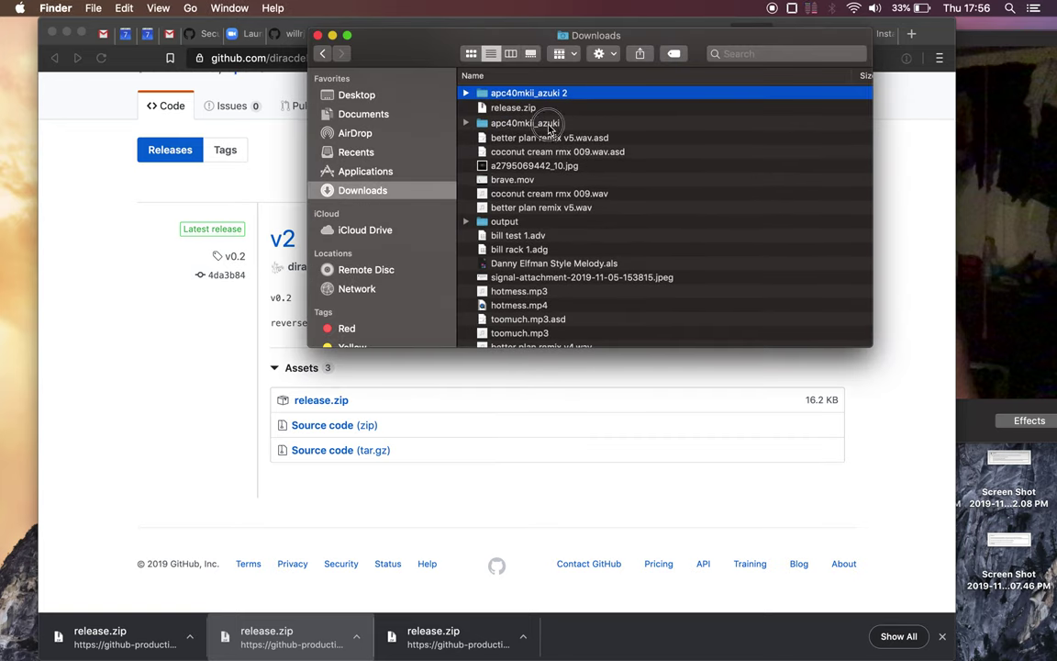
- Compare the apc40mkii_azuki and apc40mkii_azuki 2 folders, then show Ableton's control surface help page
click(548, 124)
click(555, 93)
click(541, 123)
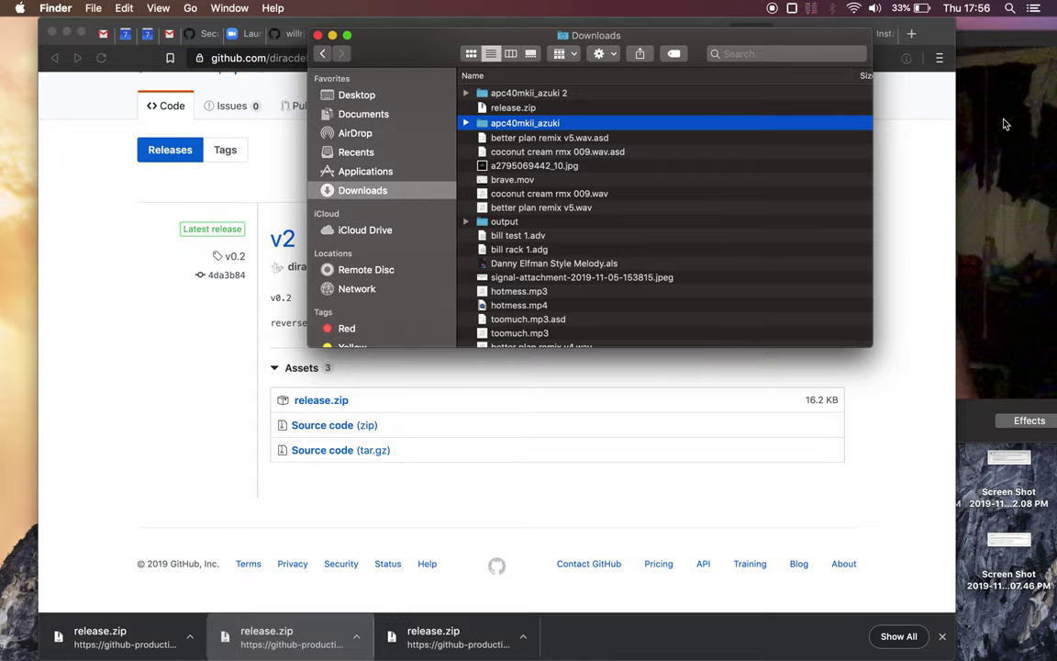
click(913, 153)
click(880, 34)
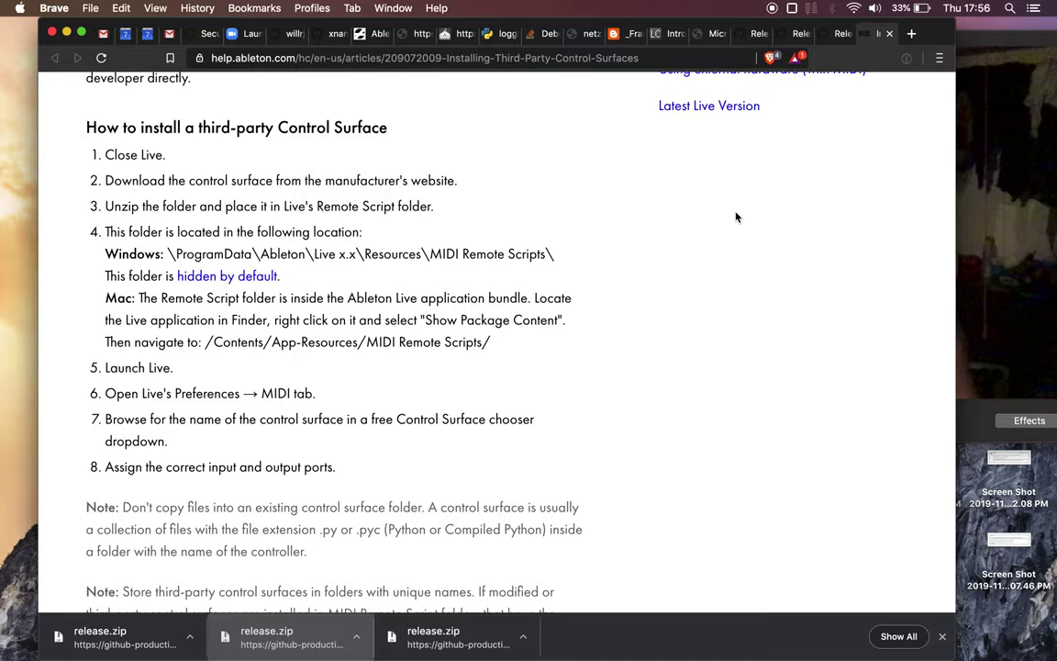
- Scroll through the help article, then return to the Finder Downloads window
scroll(679, 303, up, 10)
scroll(675, 301, down, 4)
scroll(680, 306, up, 4)
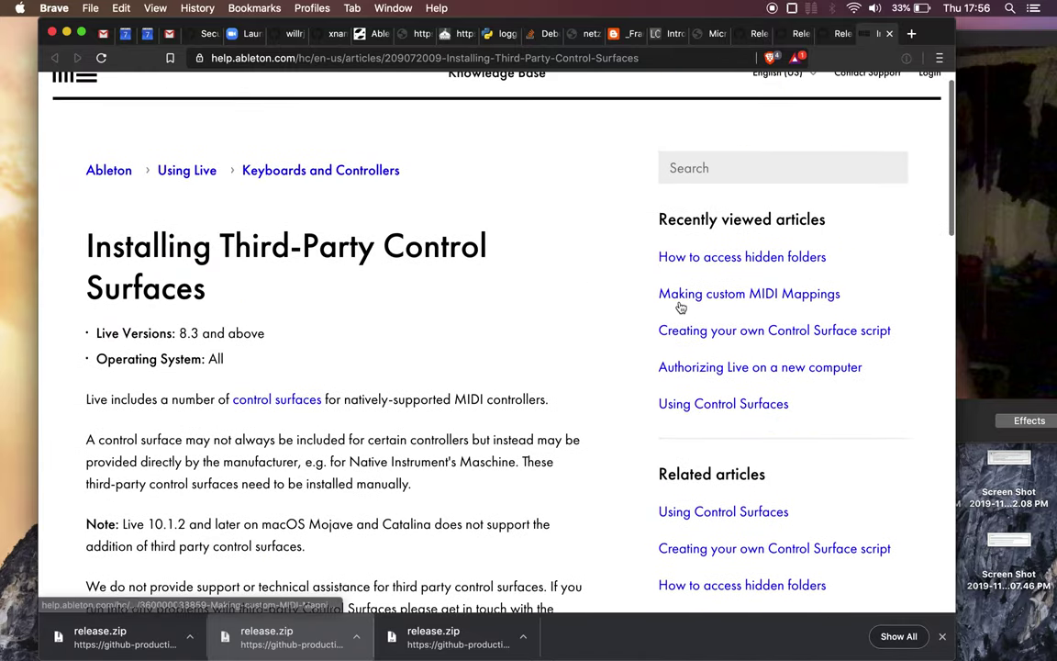
scroll(681, 308, down, 3)
key(ctrl+Up)
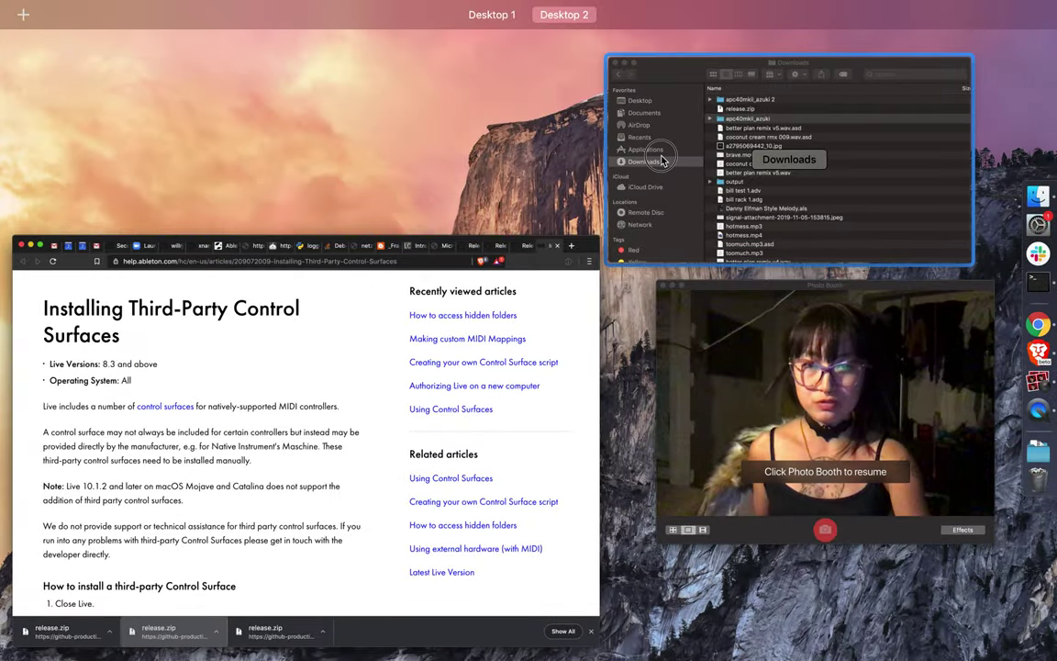
click(663, 161)
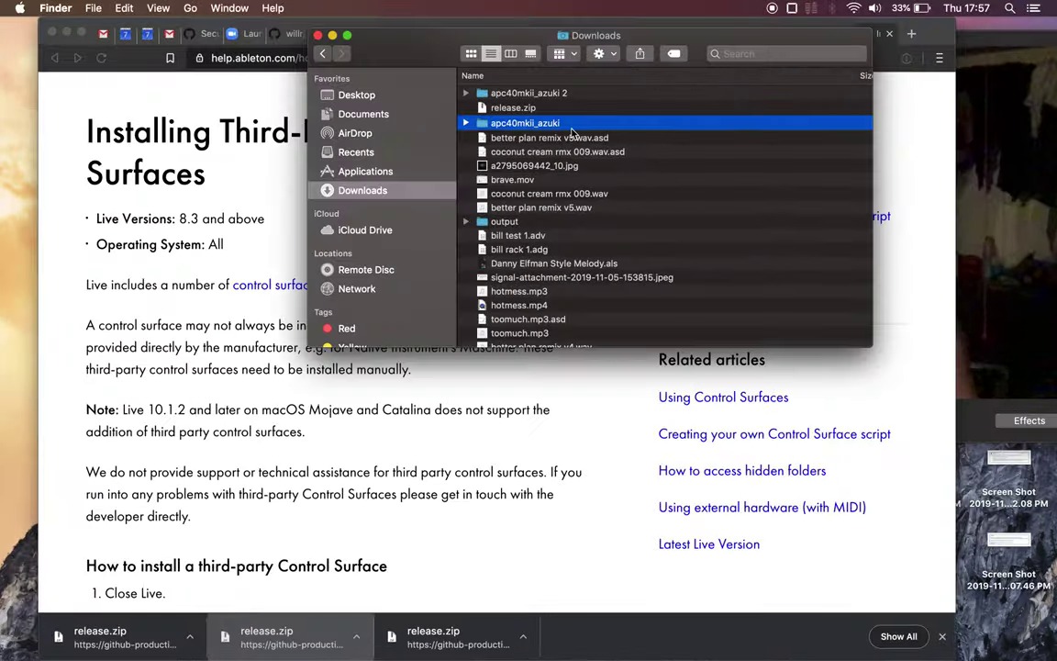
- Open Ableton Live 10 Suite's package contents down to the App-Resources folder
click(359, 172)
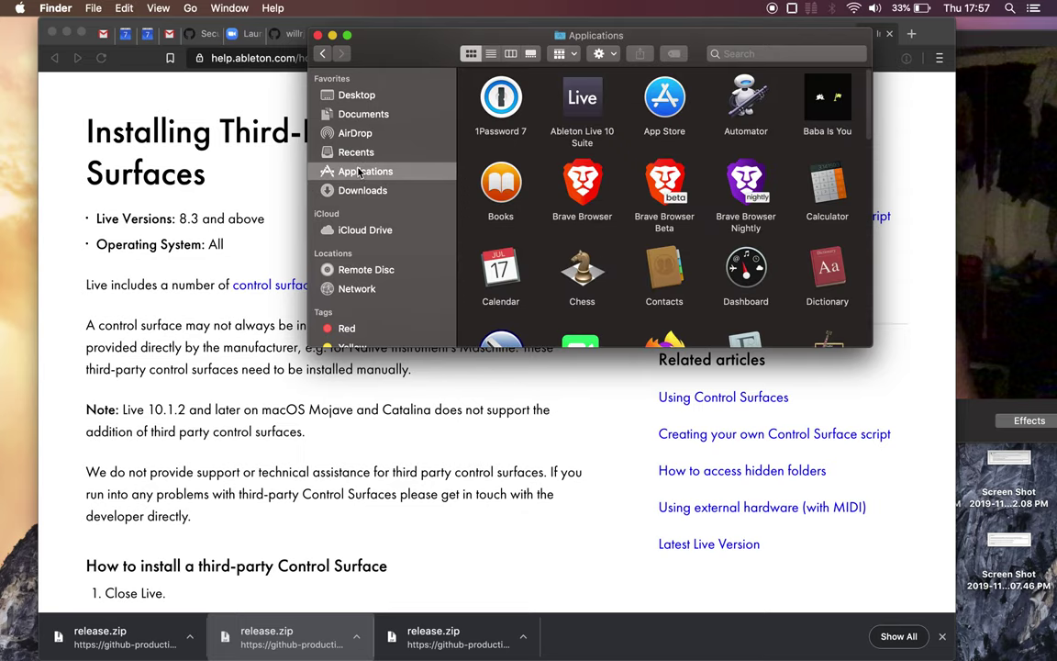
click(588, 113)
right_click(588, 114)
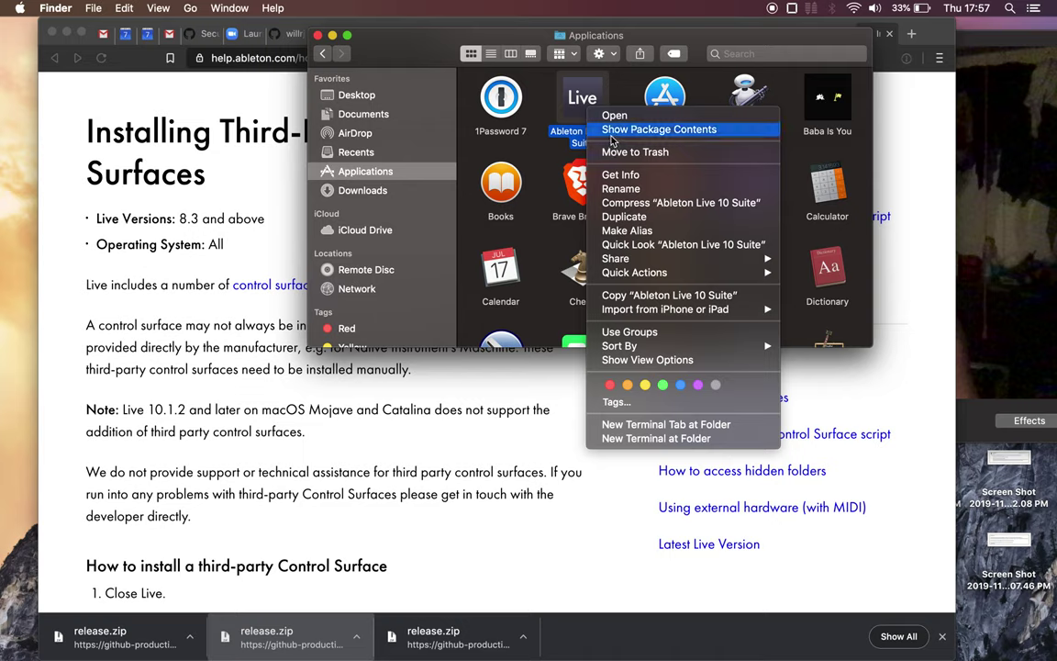
click(601, 130)
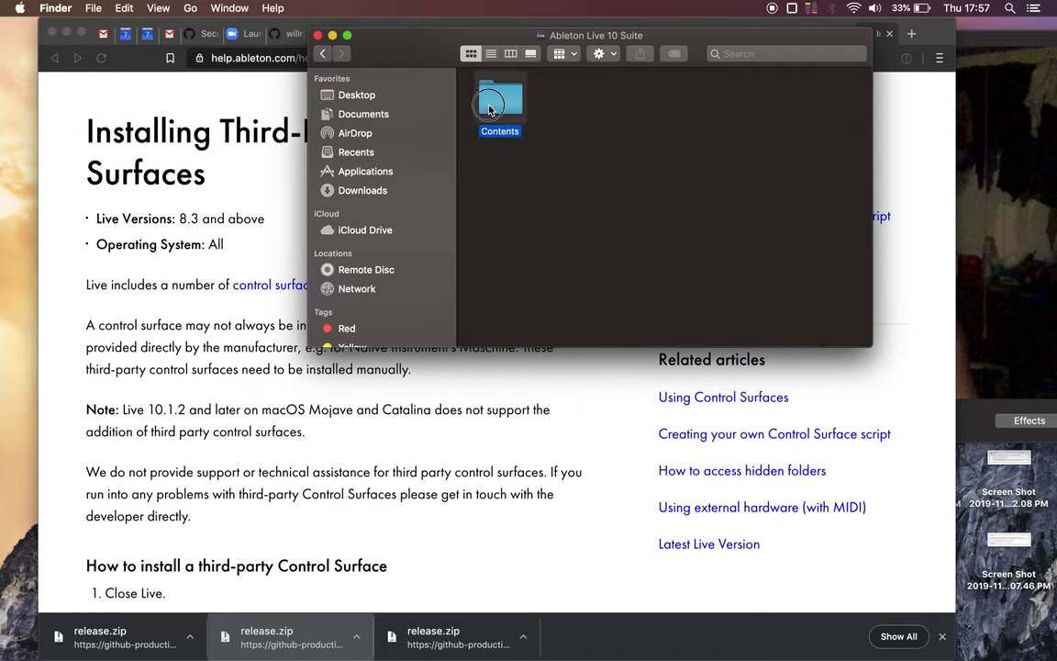
double_click(490, 109)
double_click(592, 124)
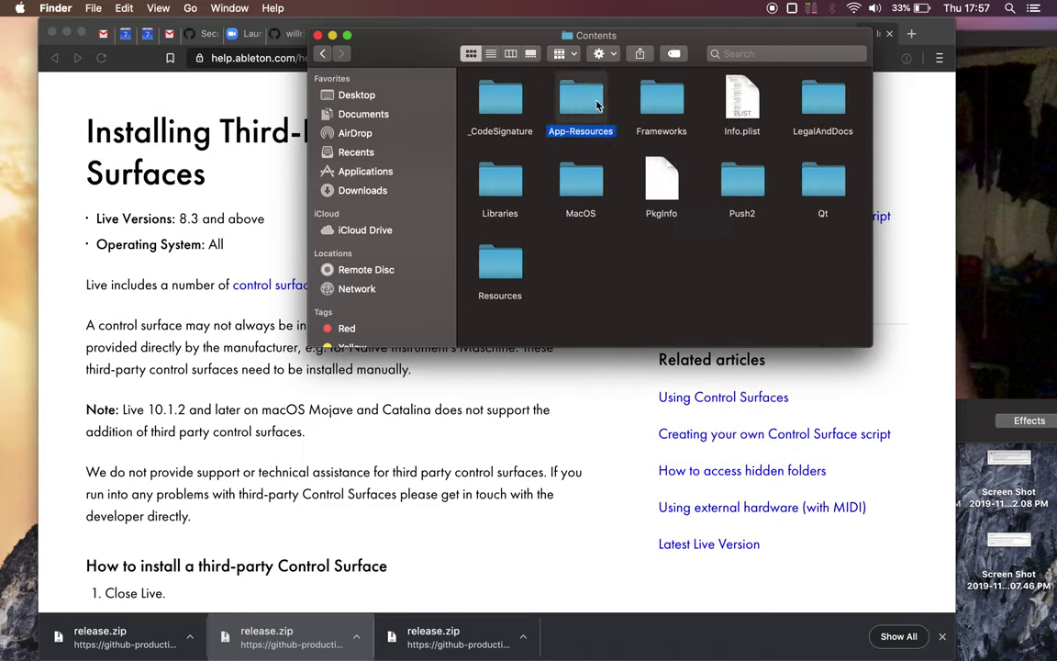
- Open MIDI Remote Scripts and drag the apc40mkii_azuki folder into it
scroll(117, 411, down, 5)
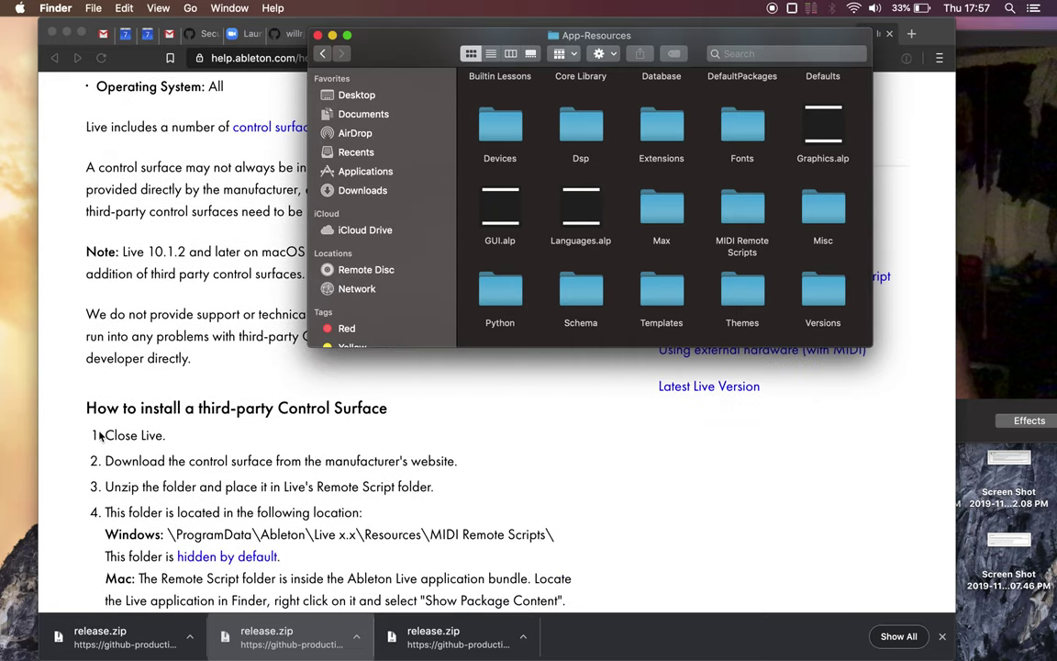
scroll(101, 437, down, 4)
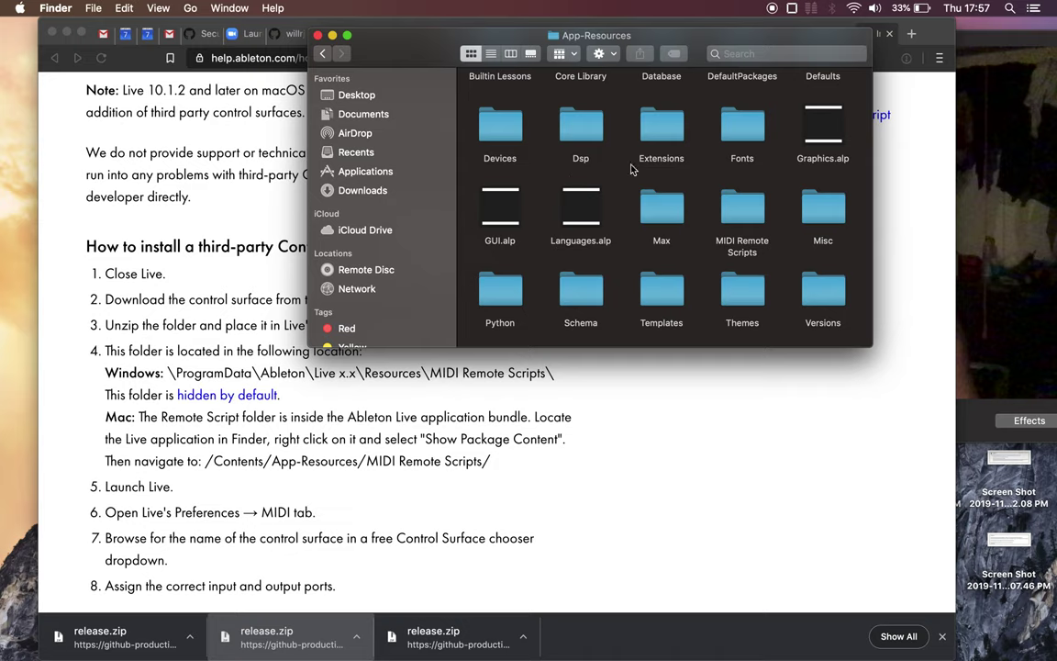
scroll(632, 169, up, 3)
double_click(744, 246)
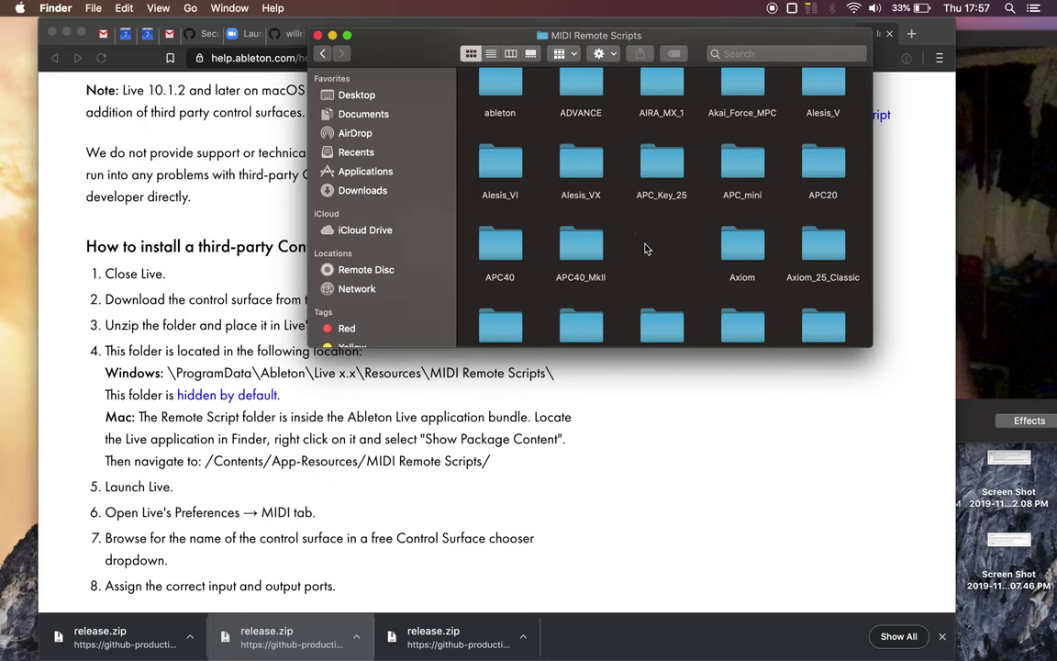
mouse_move(645, 249)
mouse_down()
mouse_move(647, 220)
mouse_move(639, 268)
mouse_up()
- Scroll MIDI Remote Scripts to confirm apc40mkii_azuki sits beside APC40_MkII
scroll(618, 244, up, 3)
scroll(619, 244, down, 3)
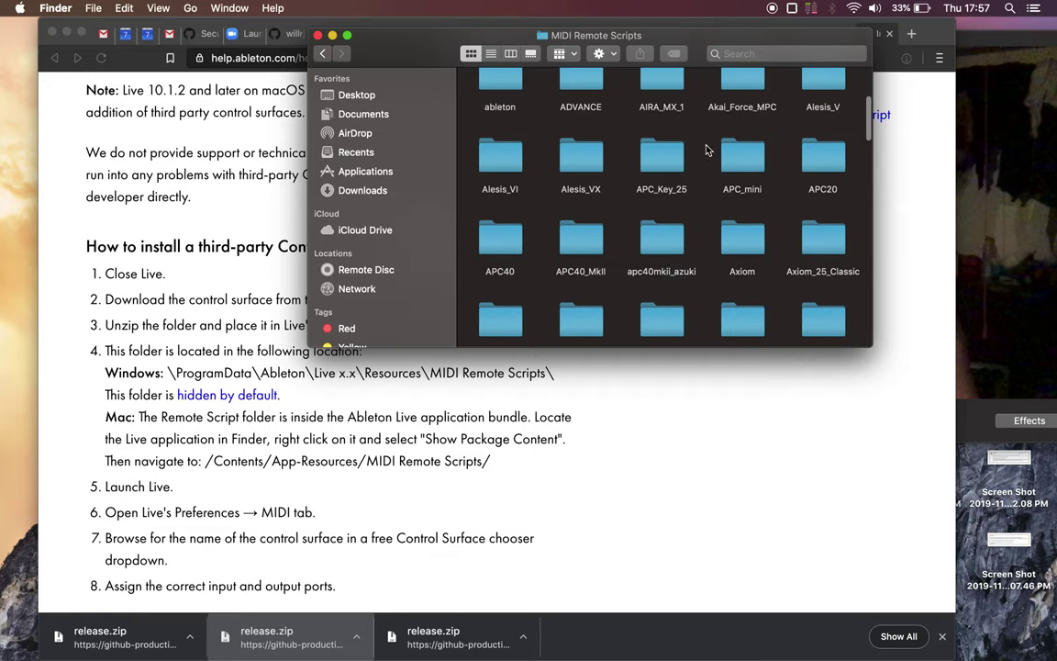
scroll(707, 150, down, 2)
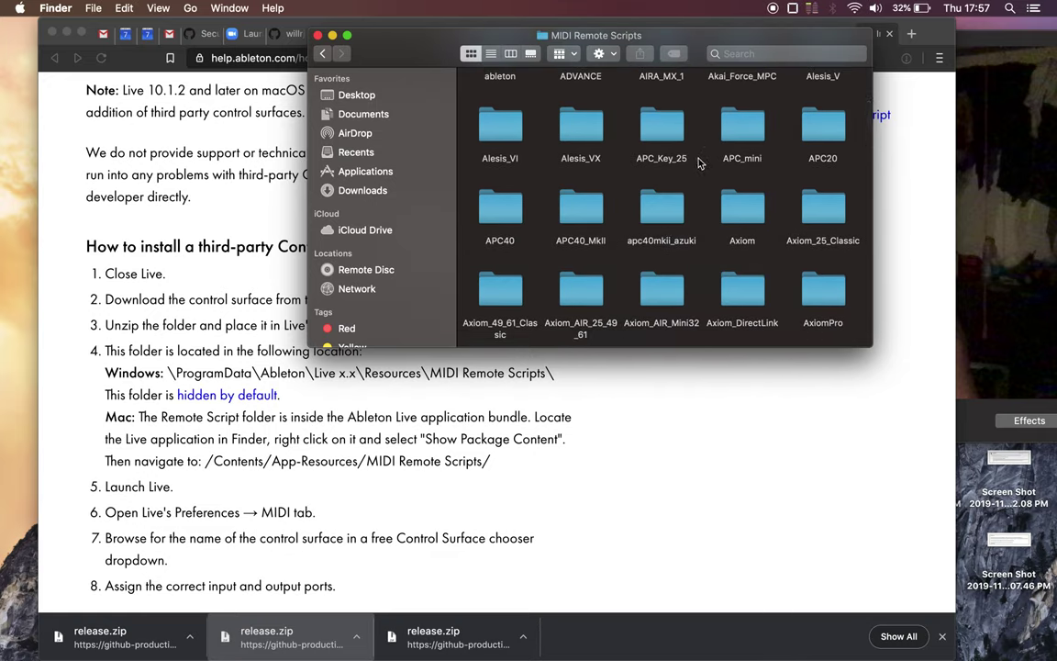
scroll(699, 163, down, 2)
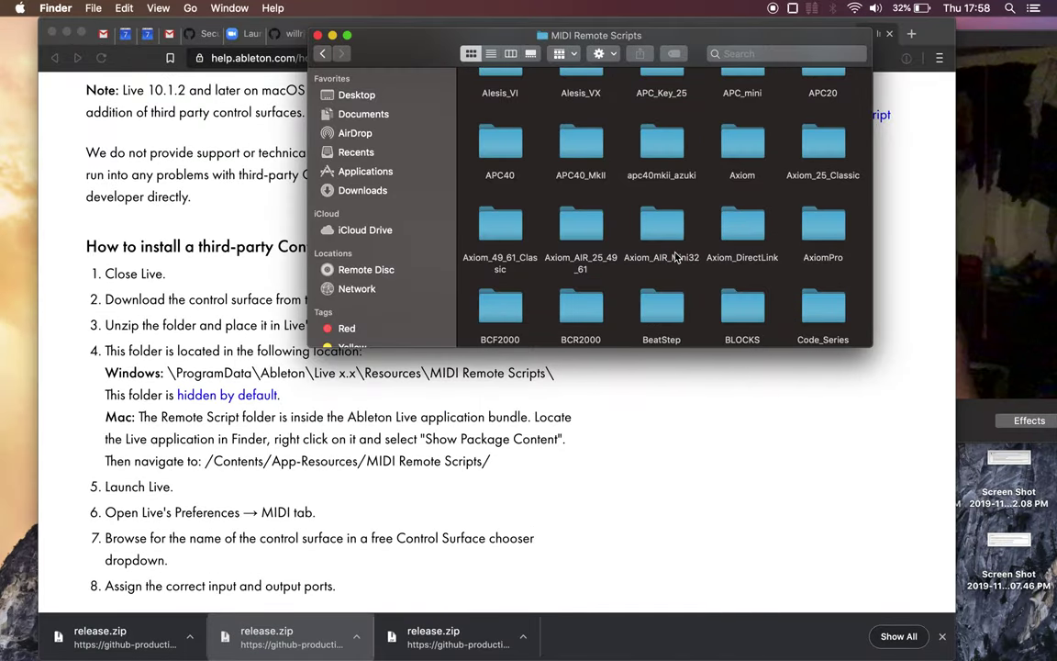
key(super+space)
- Launch Ableton Live 10 Suite via Spotlight 'able' and open the recent dj template set
text(able)
key(Return)
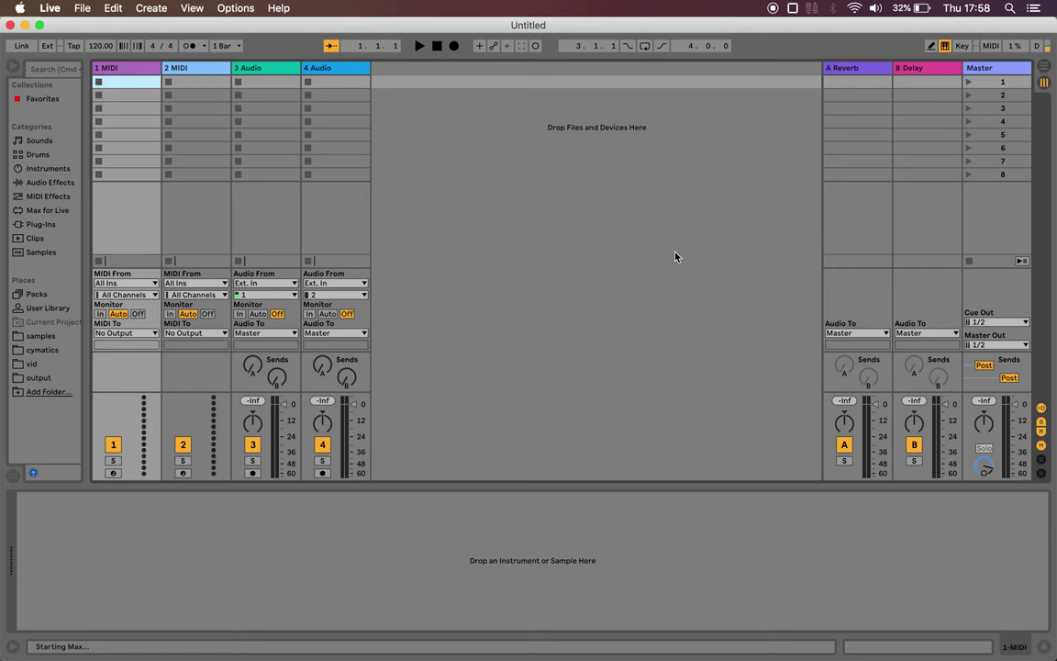
click(112, 8)
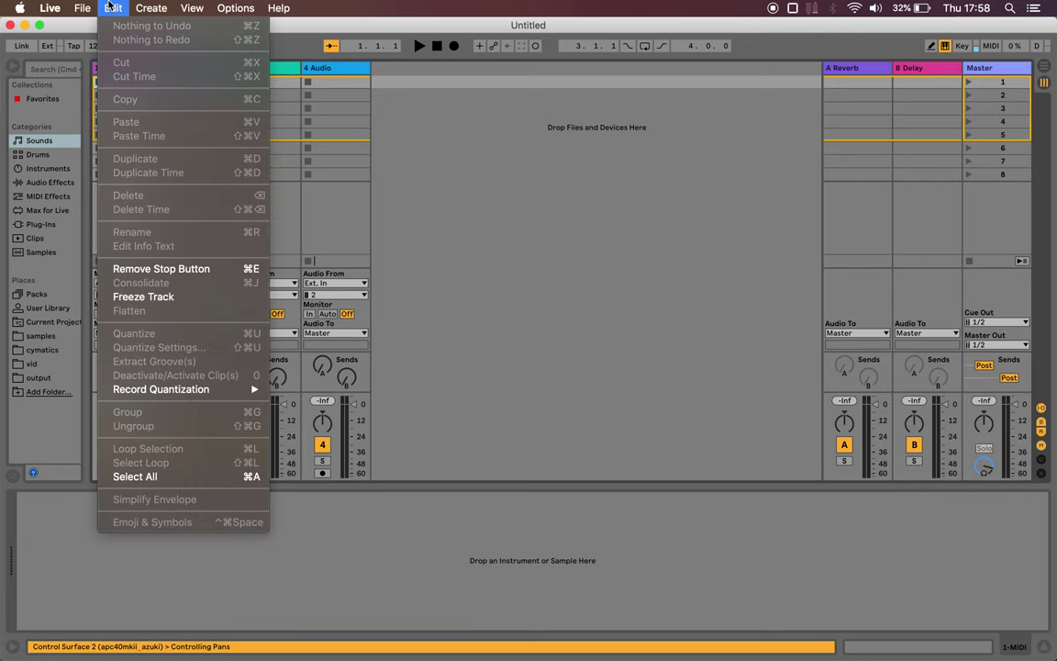
mouse_move(77, 6)
mouse_move(98, 53)
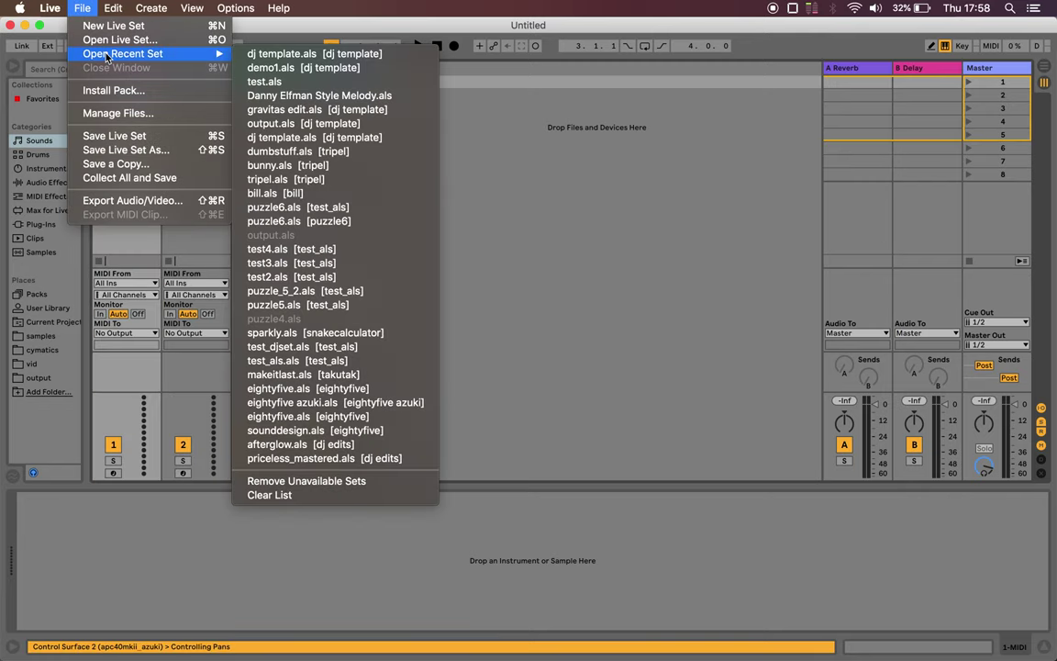
click(326, 55)
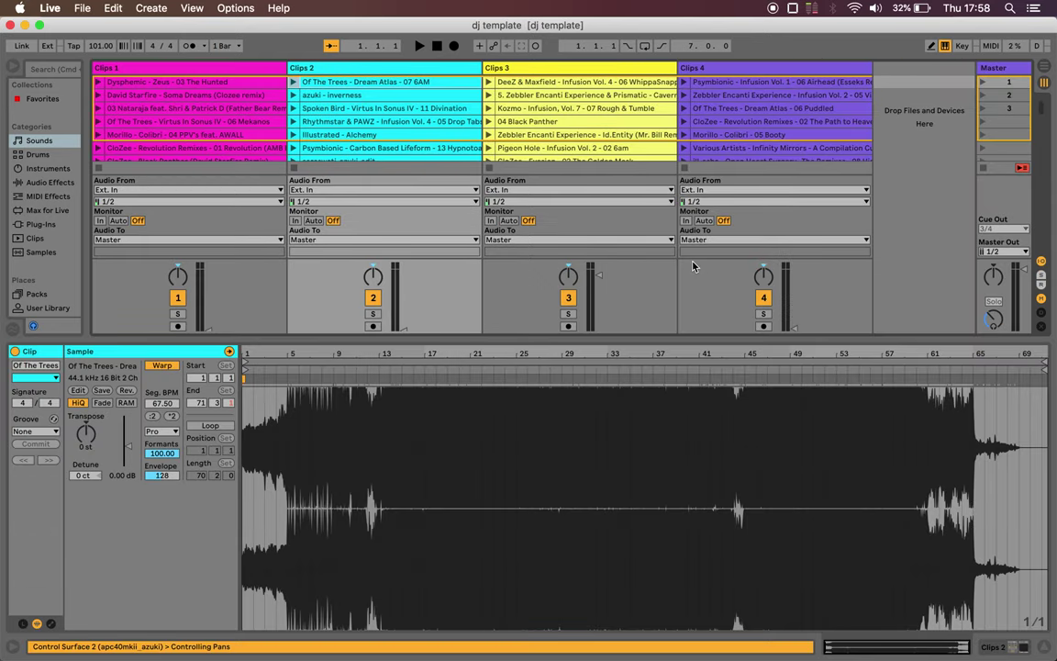
click(53, 8)
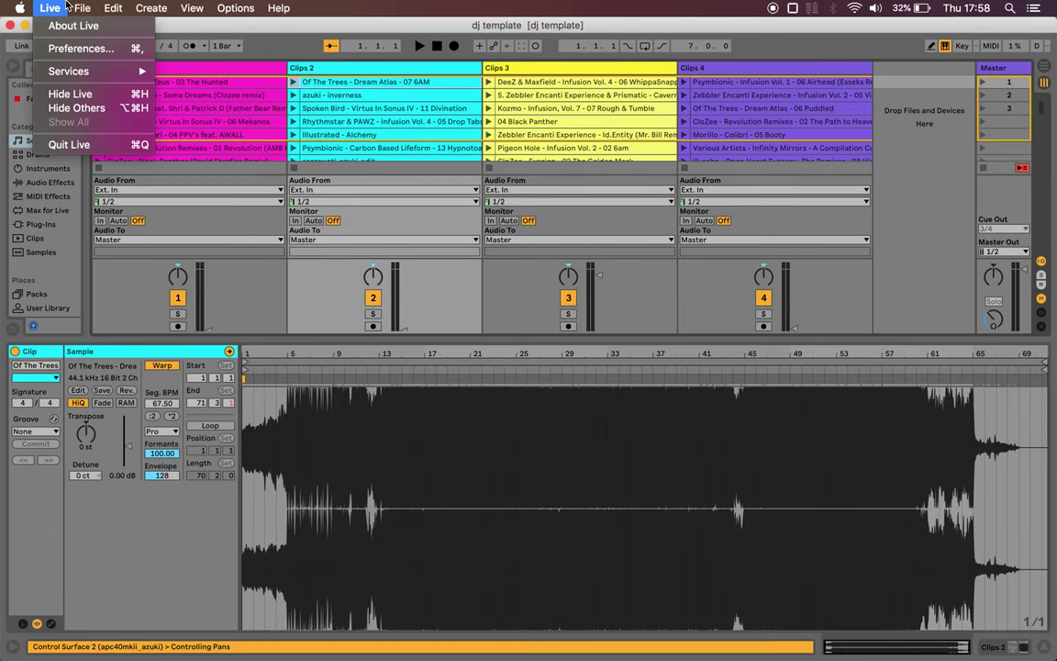
- In Live's Preferences, choose apc40mkii azuki for Control Surface 2
click(80, 48)
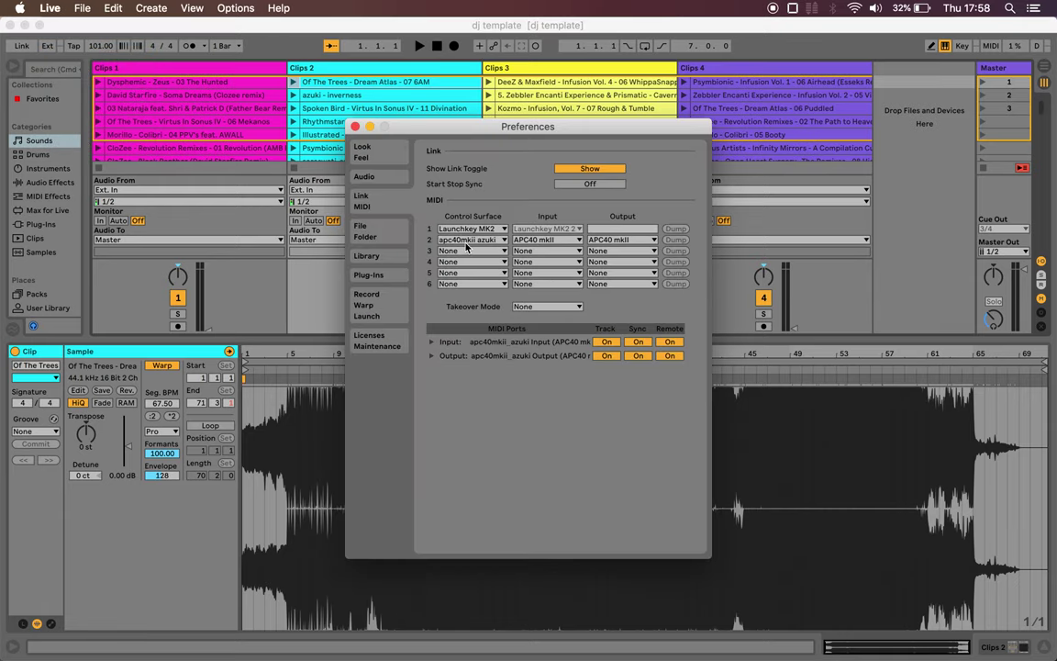
click(470, 240)
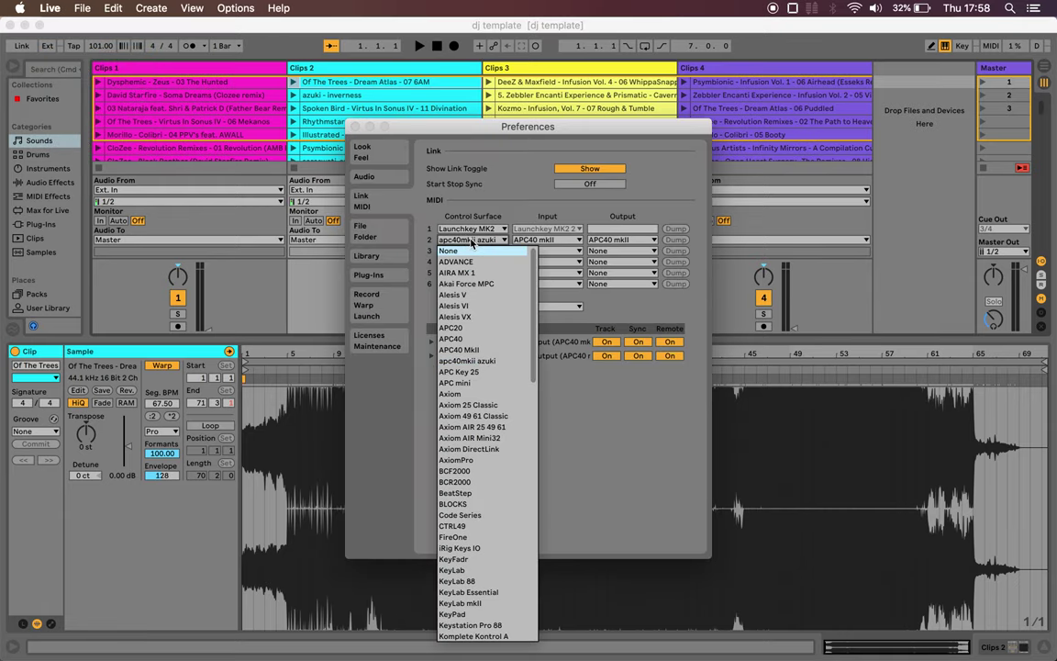
click(472, 239)
click(472, 240)
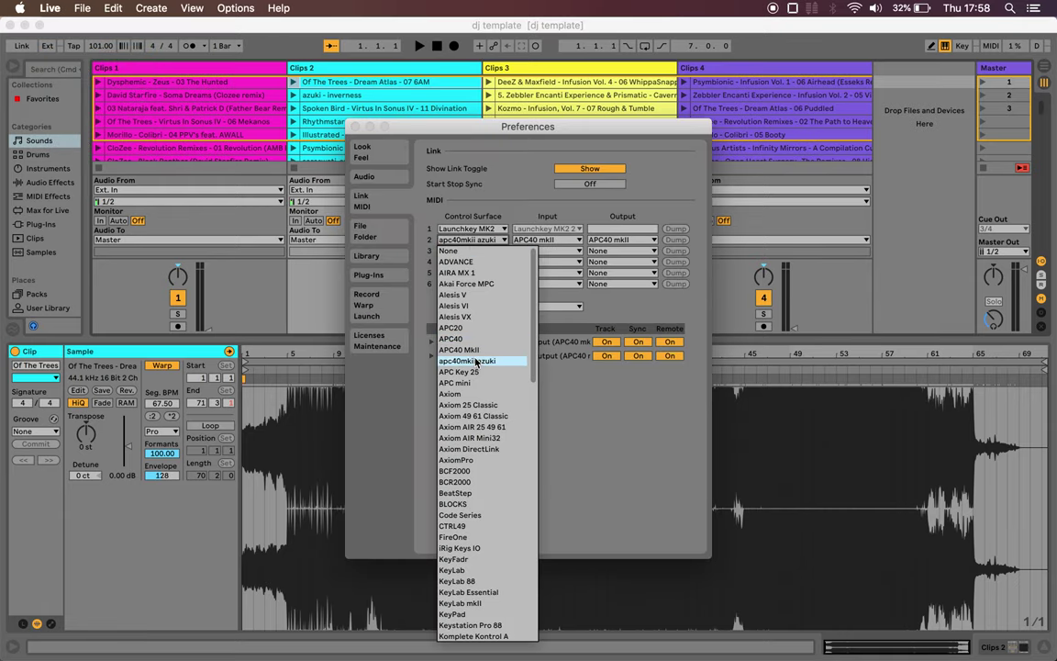
click(476, 361)
- Briefly try the stock APC40 MkII script, then restore apc40mkii azuki for slot 2
click(489, 241)
click(470, 349)
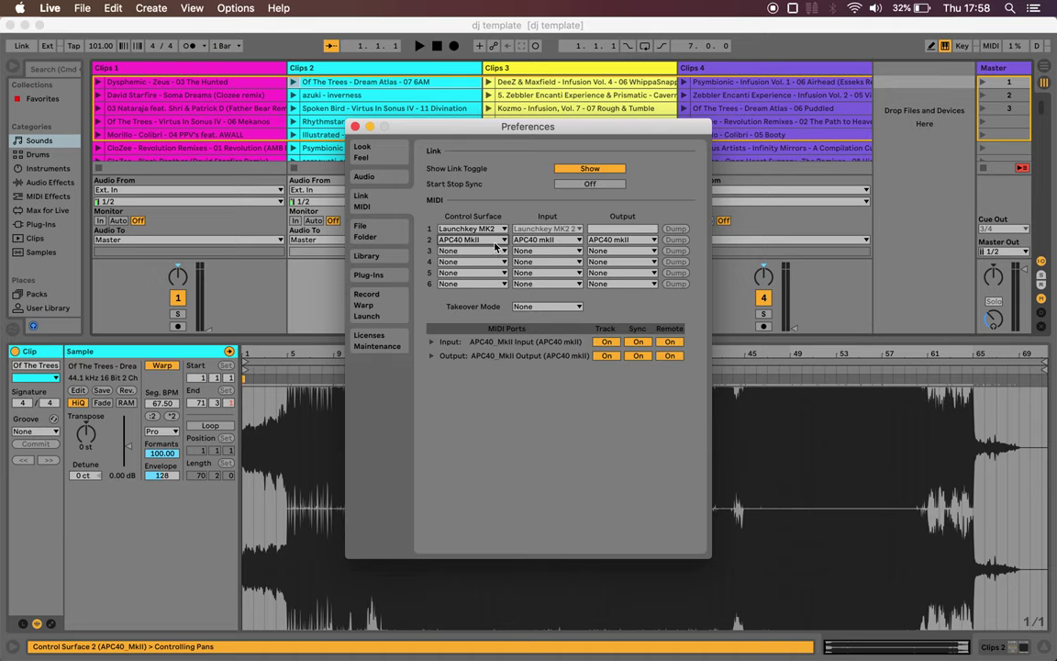
click(495, 241)
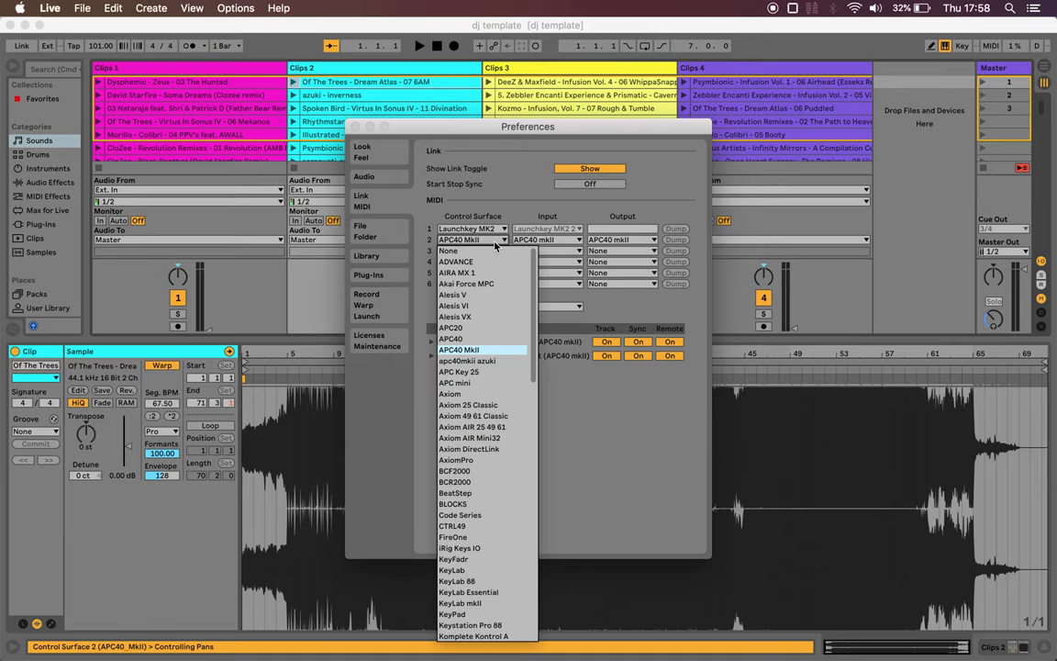
click(477, 361)
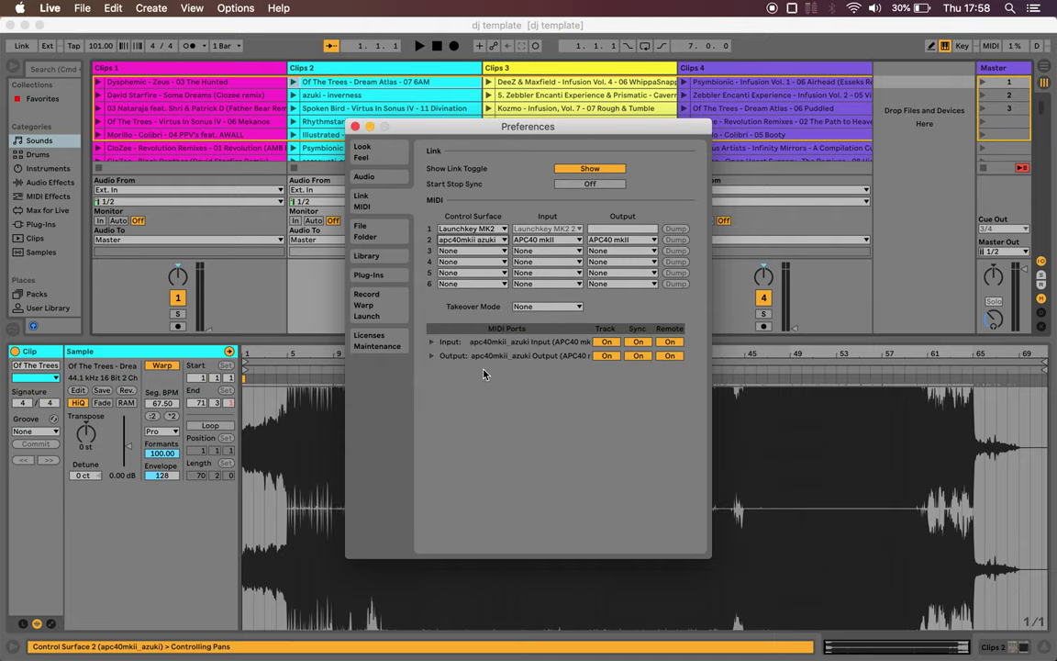
key(ctrl+Up)
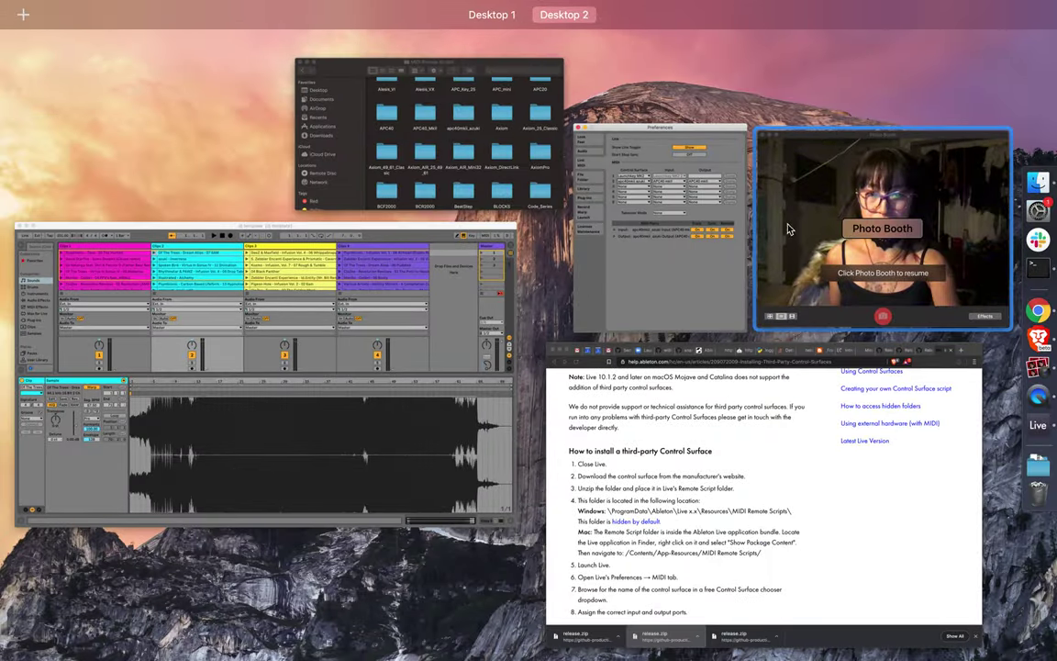
click(808, 349)
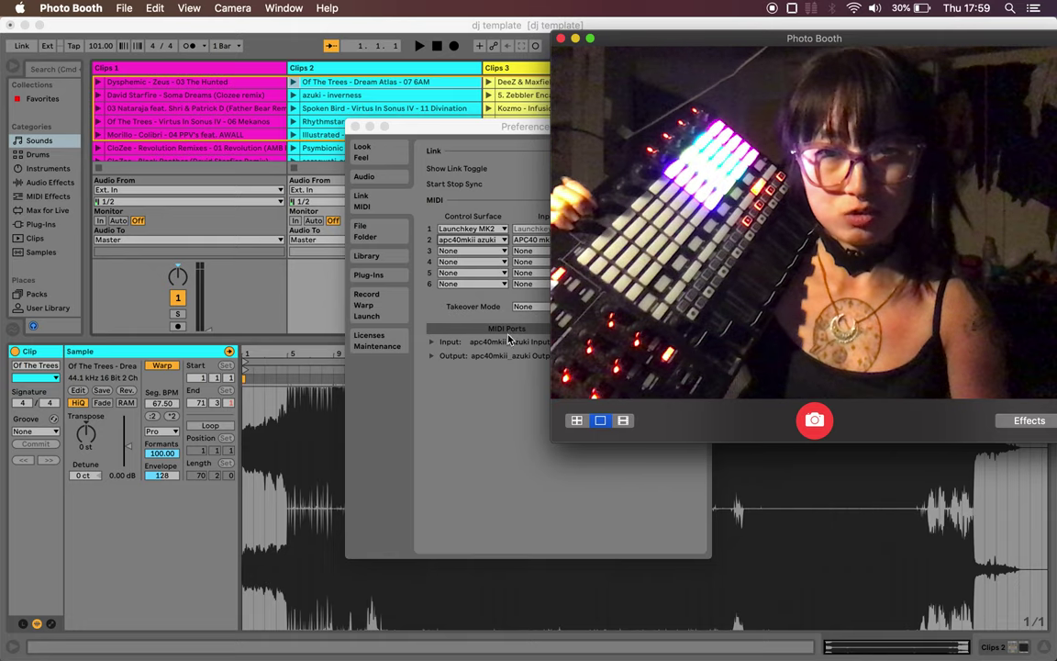
- Close Live's Preferences window and bring Photo Booth's camera view back in front
click(439, 377)
click(356, 127)
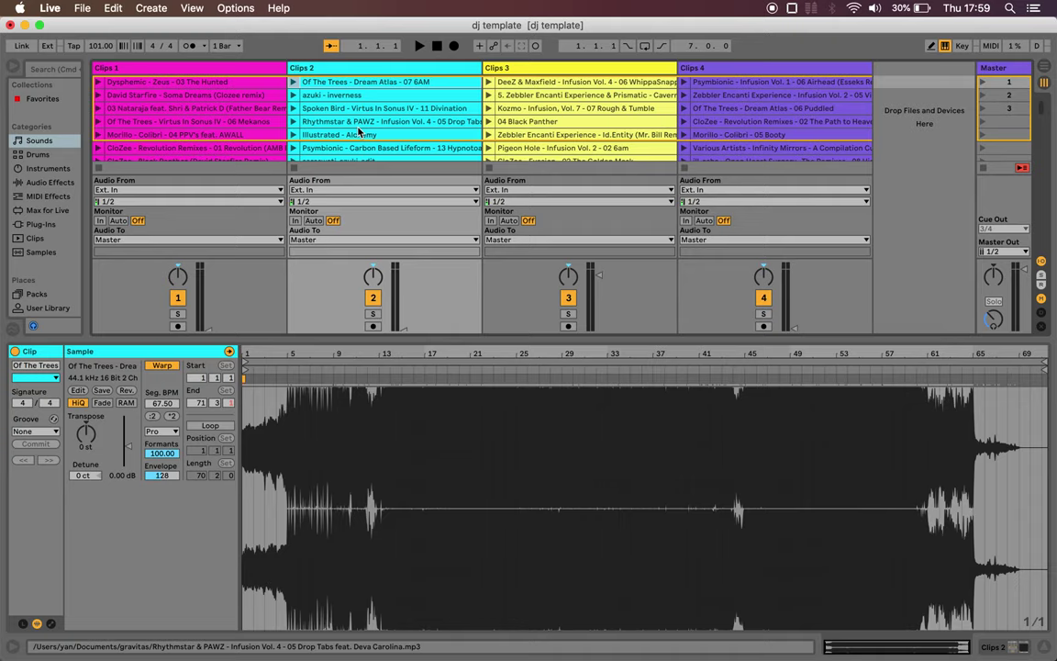
key(ctrl+Up)
click(888, 202)
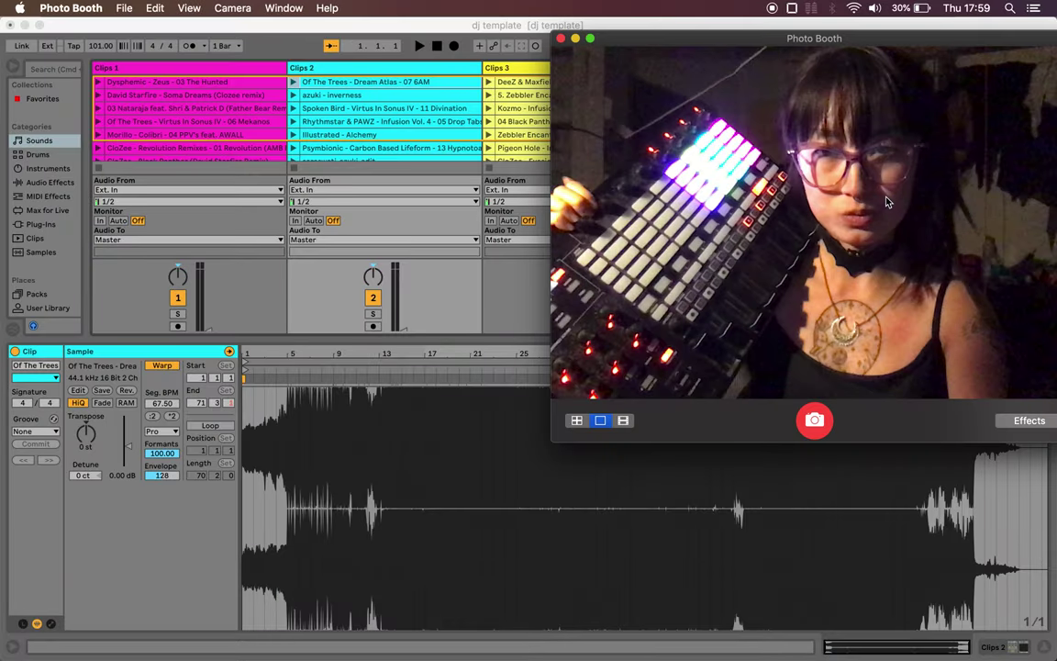